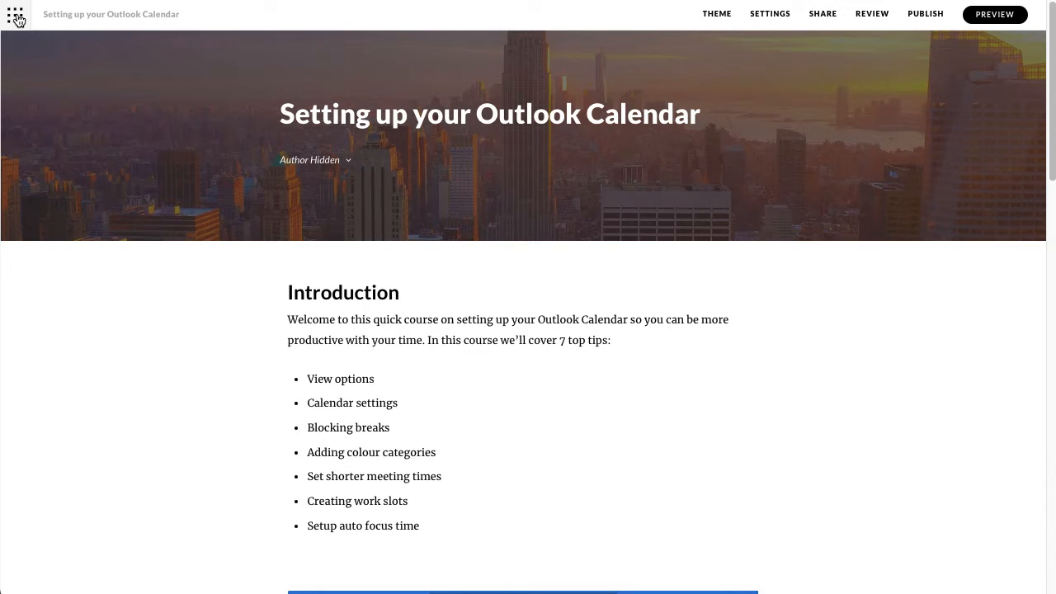
- Open the course theme settings, preview the Apex and Horizon themes, and return to the Rise theme
{"action": "left_click", "coordinate": [715, 17]}
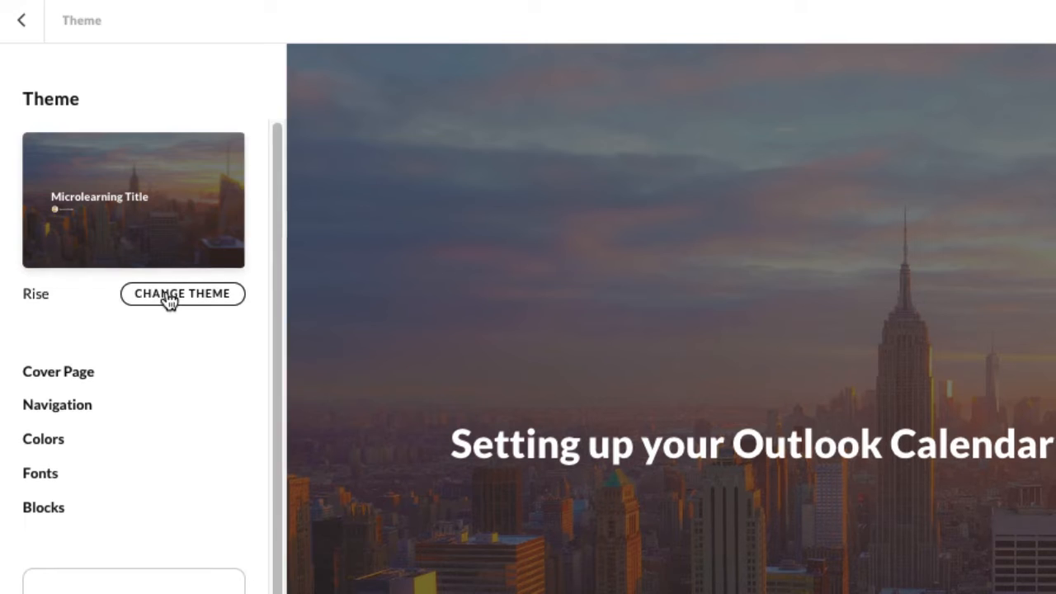
{"action": "left_click", "coordinate": [169, 299]}
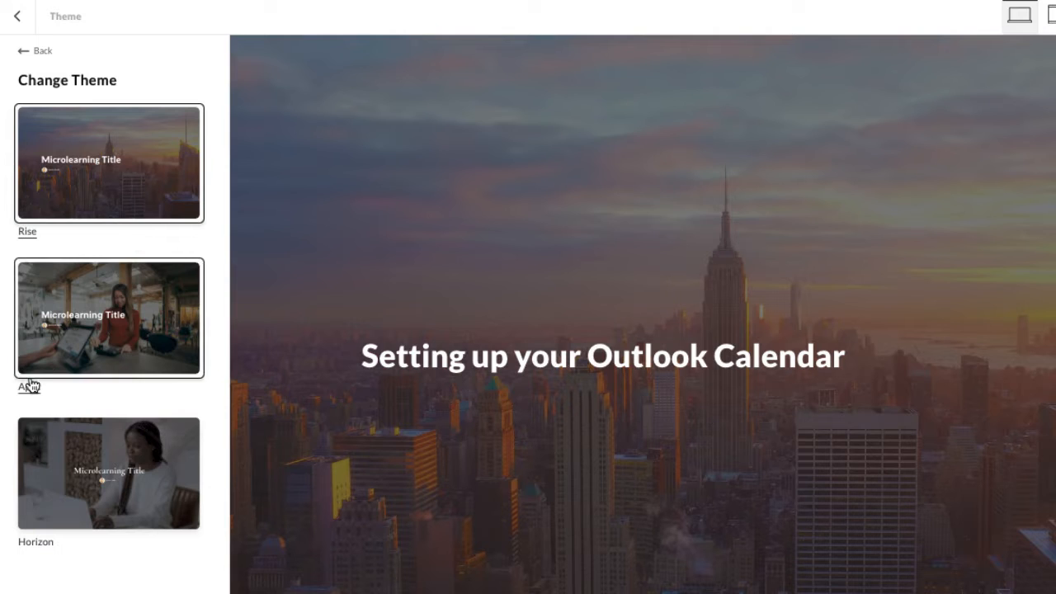
{"action": "left_click", "coordinate": [121, 353]}
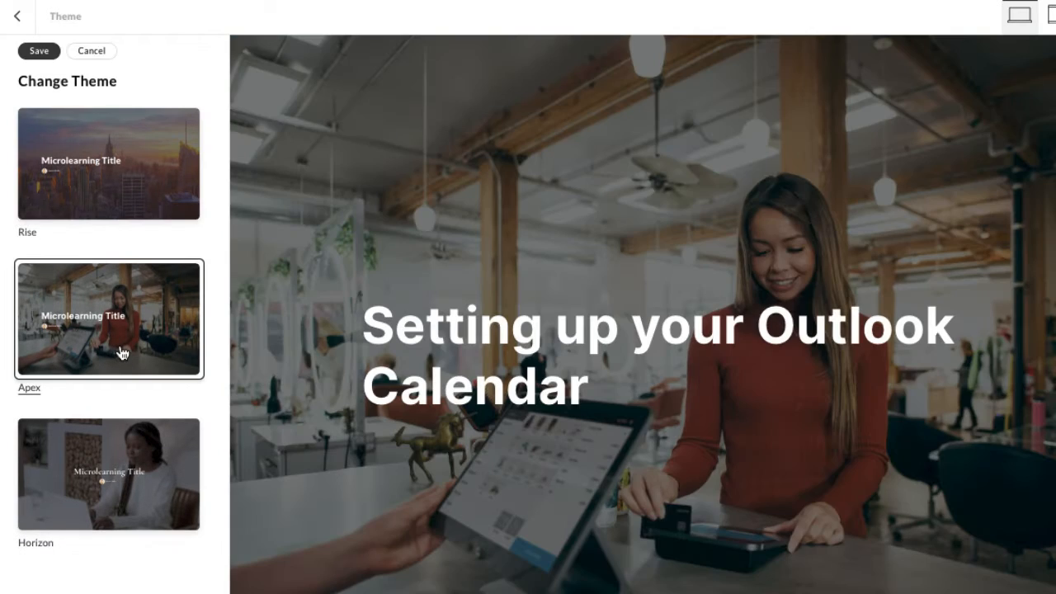
{"action": "left_click", "coordinate": [108, 446]}
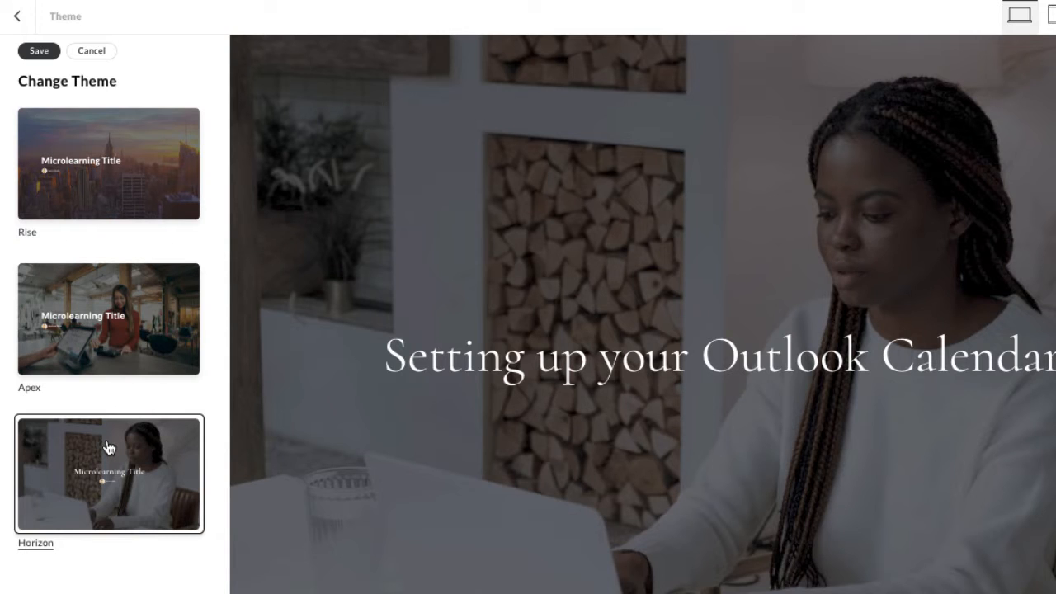
{"action": "left_click", "coordinate": [73, 343]}
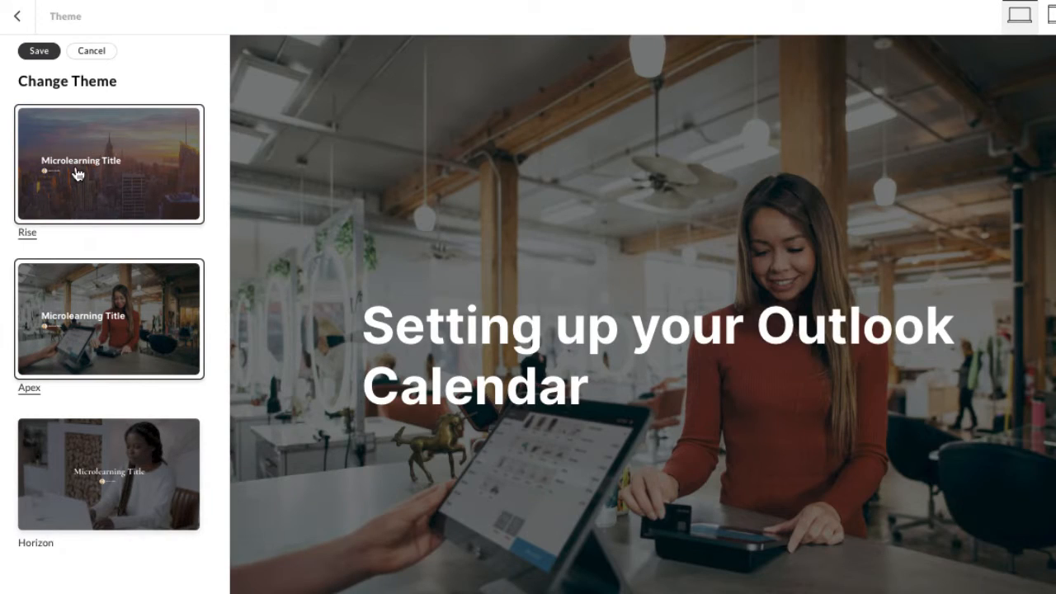
{"action": "left_click", "coordinate": [77, 173]}
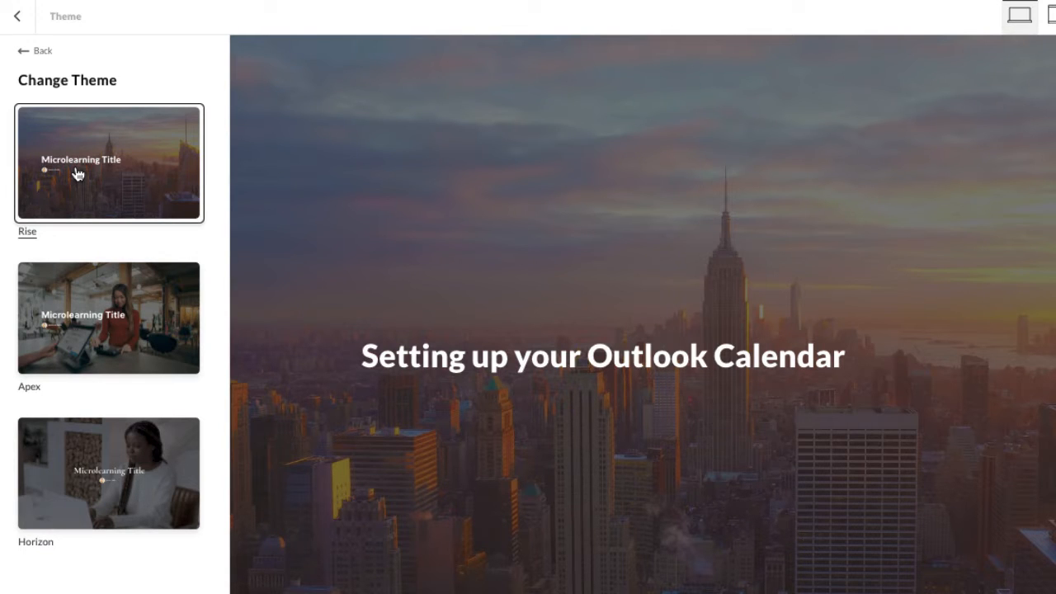
{"action": "left_click", "coordinate": [106, 273]}
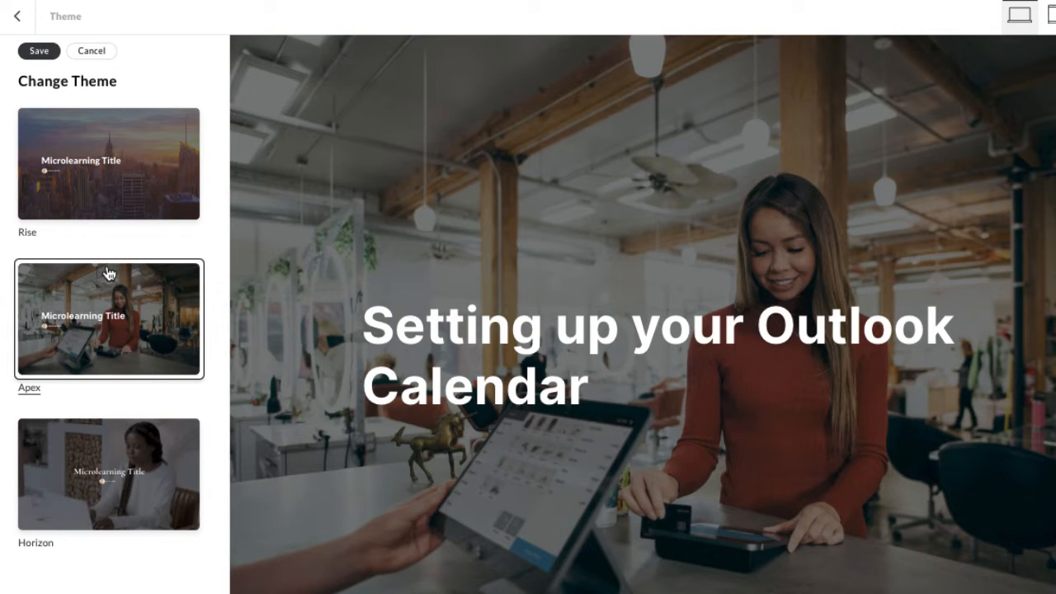
{"action": "left_click", "coordinate": [98, 219]}
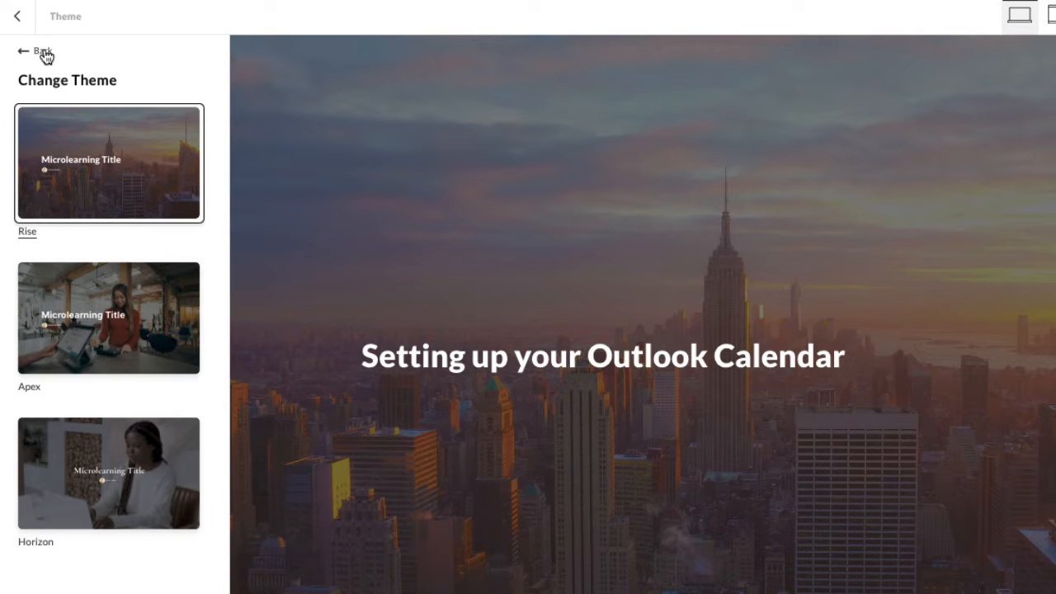
{"action": "left_click", "coordinate": [43, 53]}
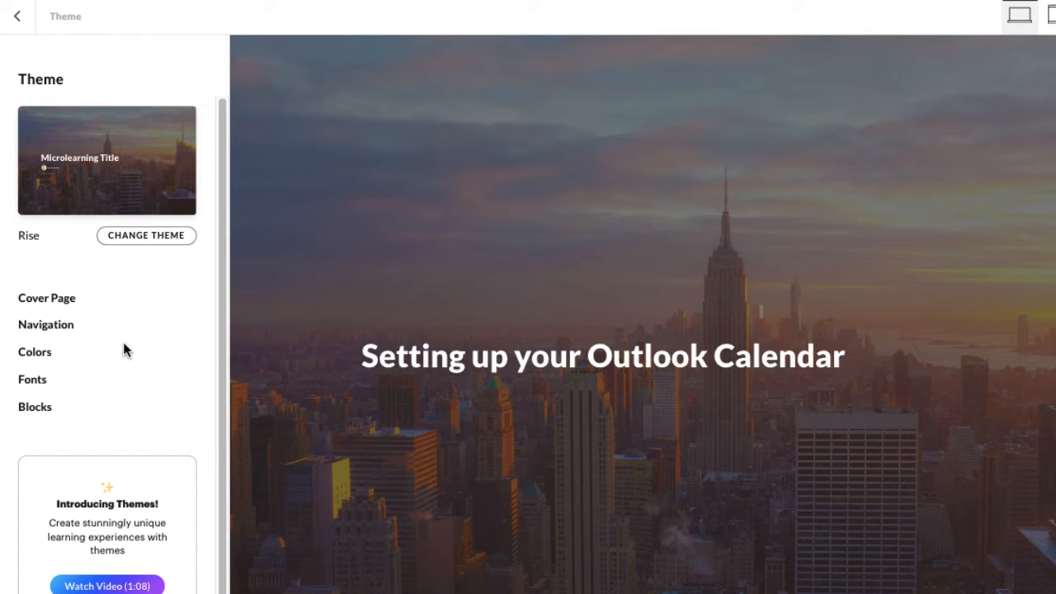
- Examine the cover page's image editing options and the available cover layouts
{"action": "left_click", "coordinate": [63, 304]}
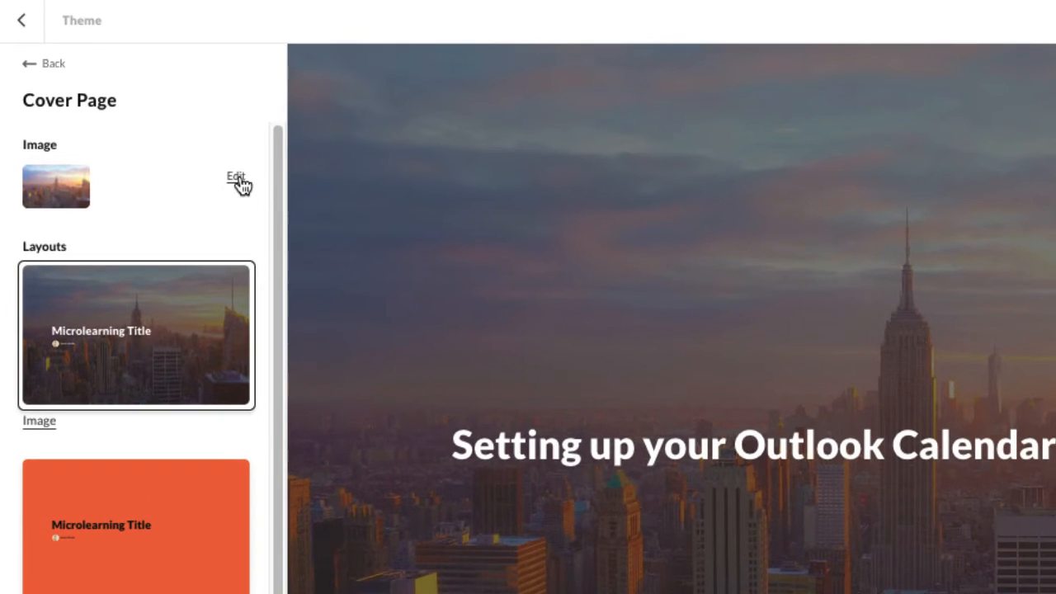
{"action": "left_click", "coordinate": [189, 141]}
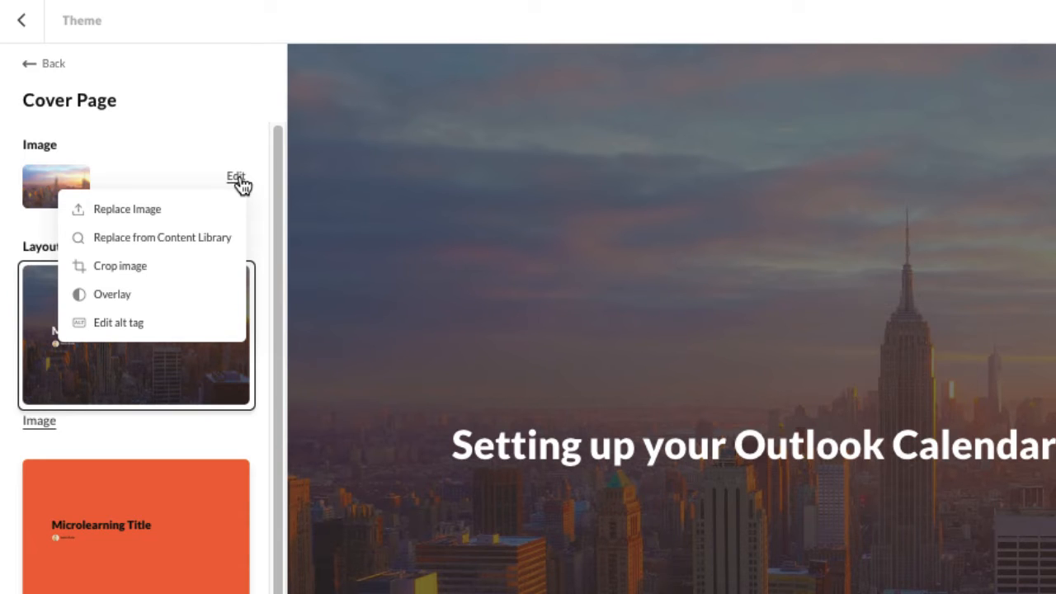
{"action": "left_click", "coordinate": [238, 179]}
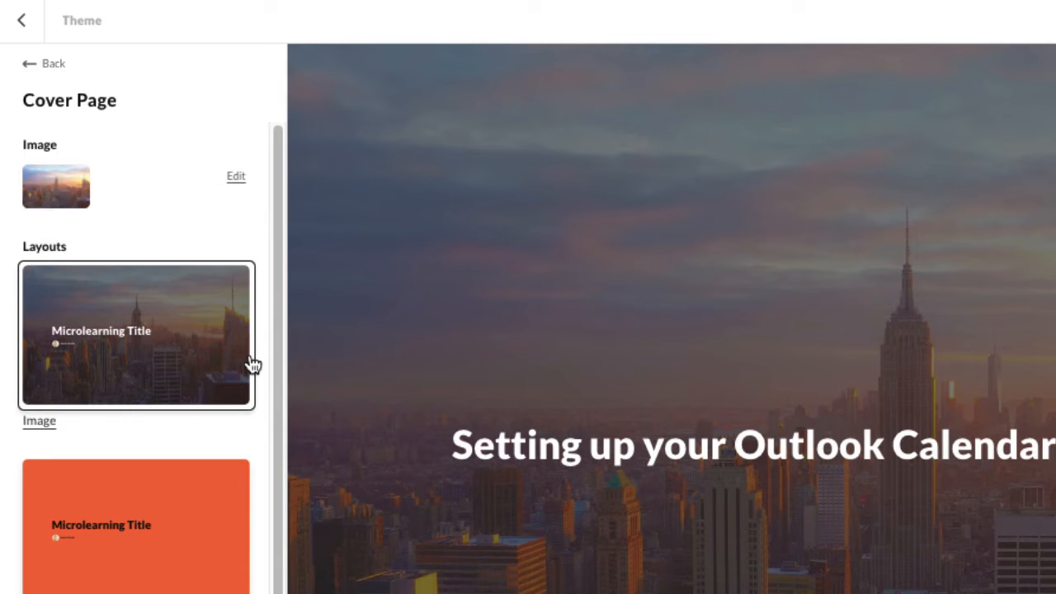
{"action": "scroll", "coordinate": [252, 363], "scroll_direction": "down", "scroll_amount": 1}
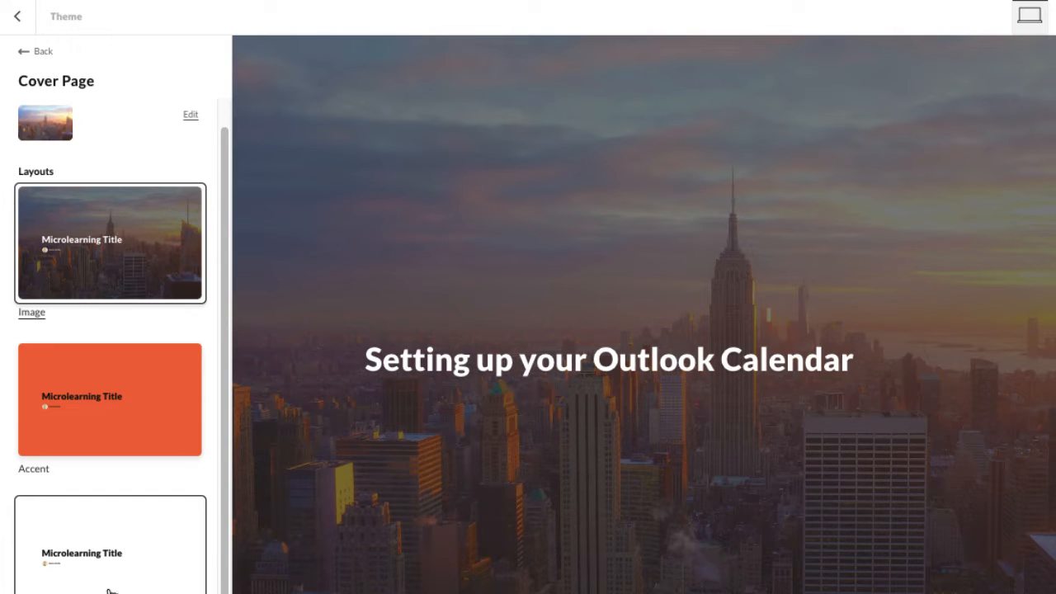
{"action": "left_click", "coordinate": [24, 56]}
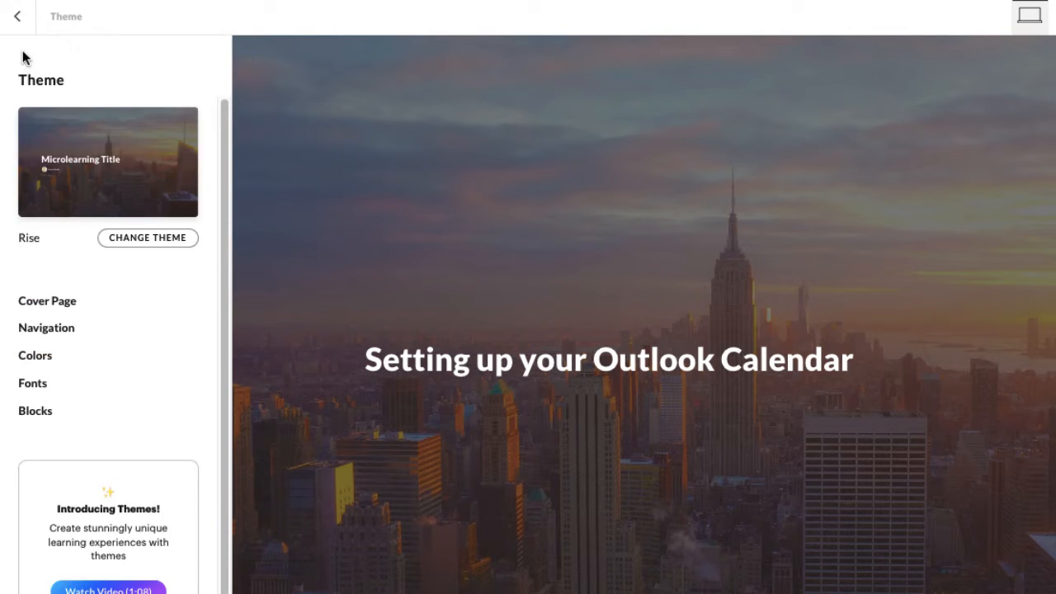
- Try Stepped navigation with the Numbers and None indicator types, and switch back to Continuous navigation
{"action": "left_click", "coordinate": [55, 332]}
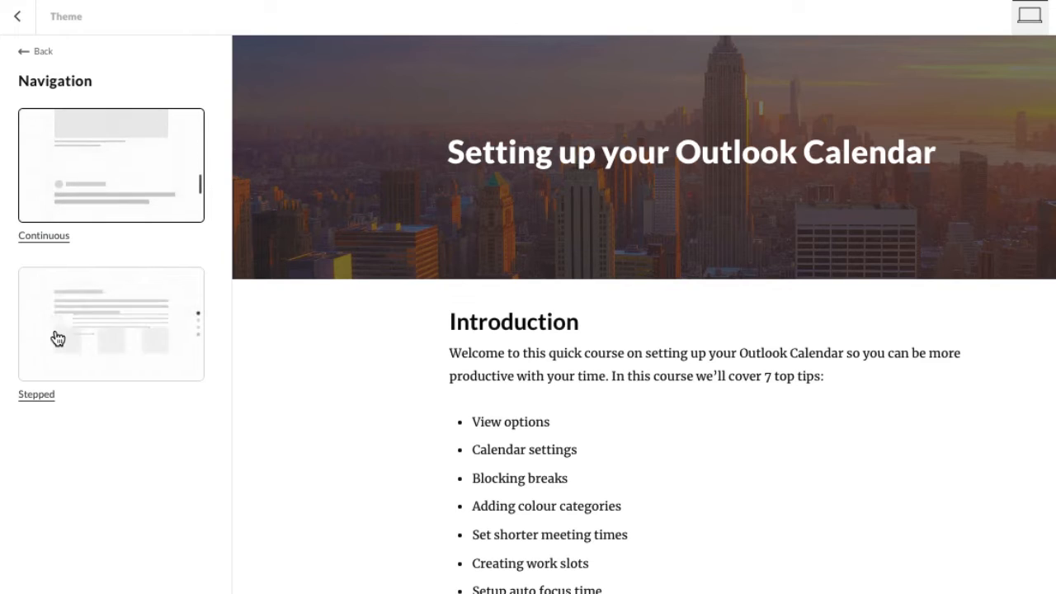
{"action": "left_click", "coordinate": [58, 338]}
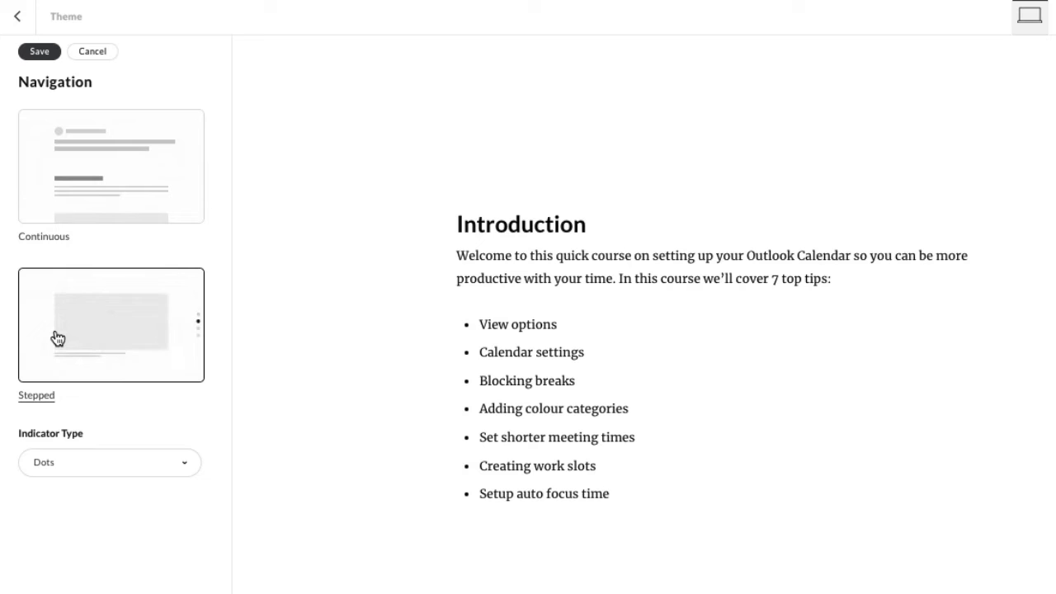
{"action": "left_click", "coordinate": [108, 474]}
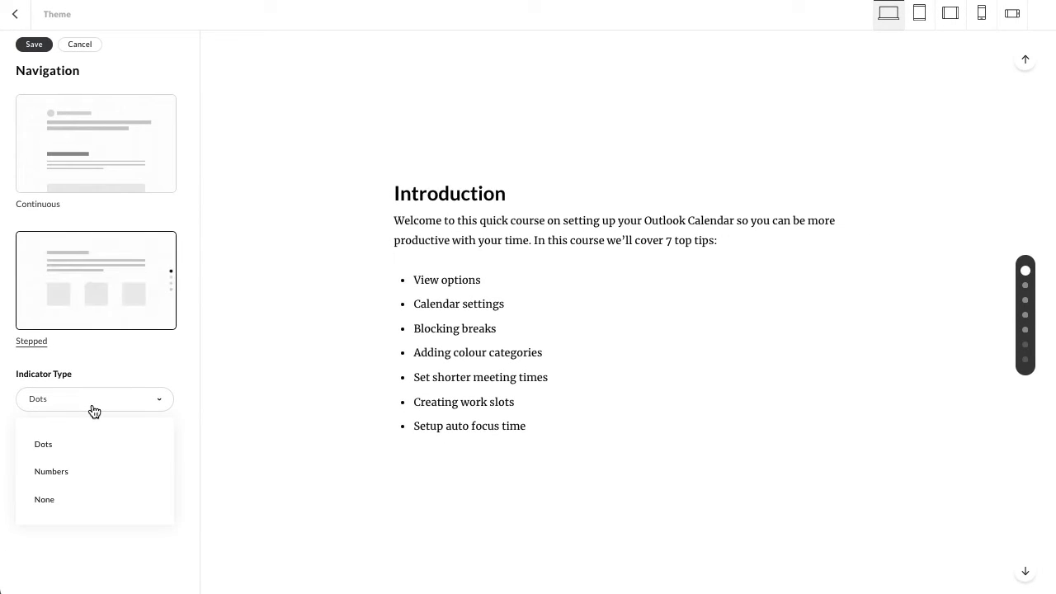
{"action": "left_click", "coordinate": [51, 474]}
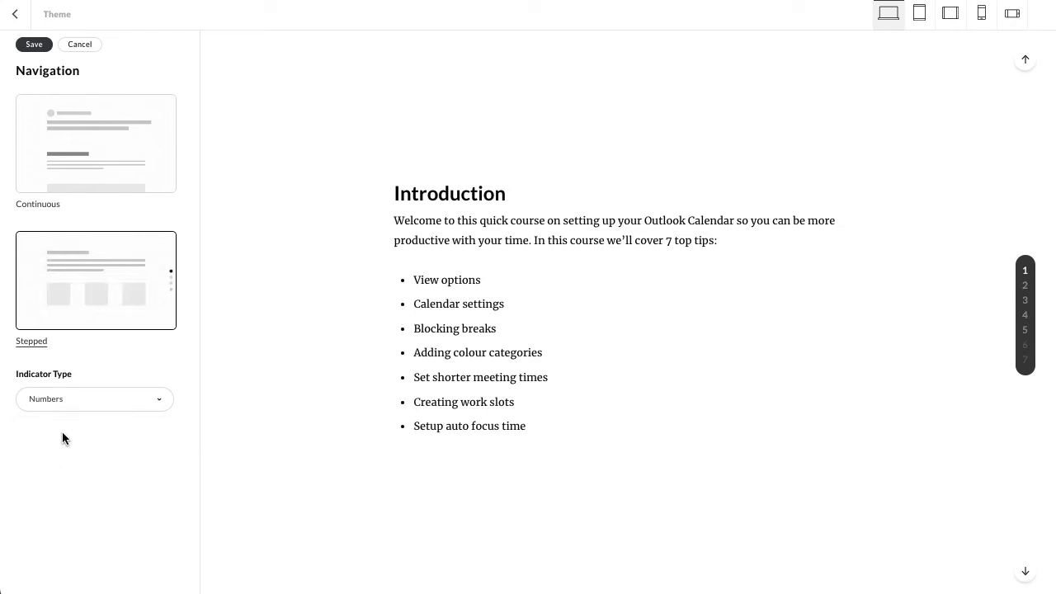
{"action": "left_click", "coordinate": [70, 402]}
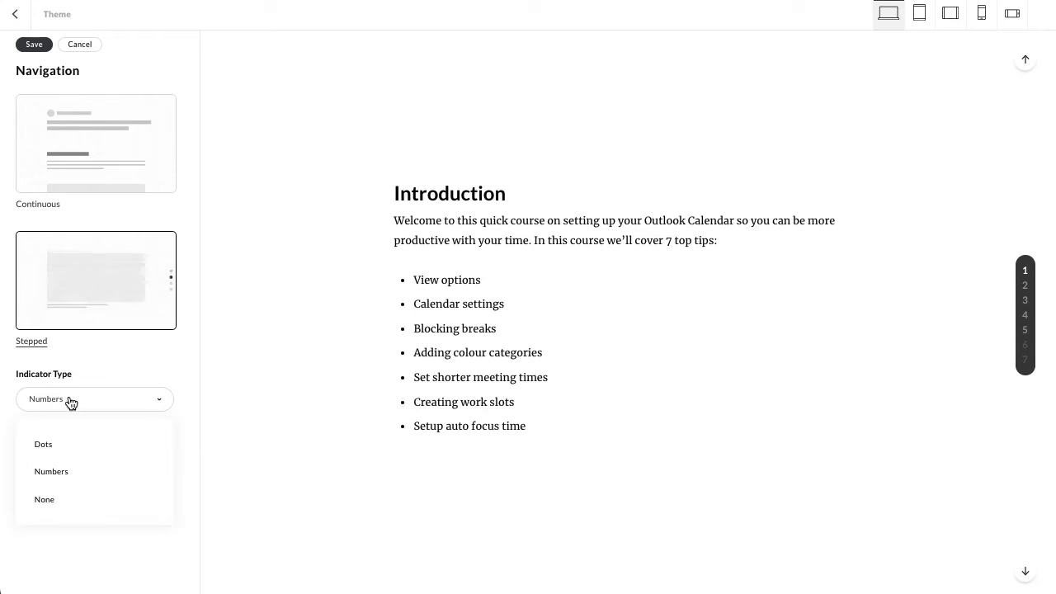
{"action": "left_click", "coordinate": [48, 500]}
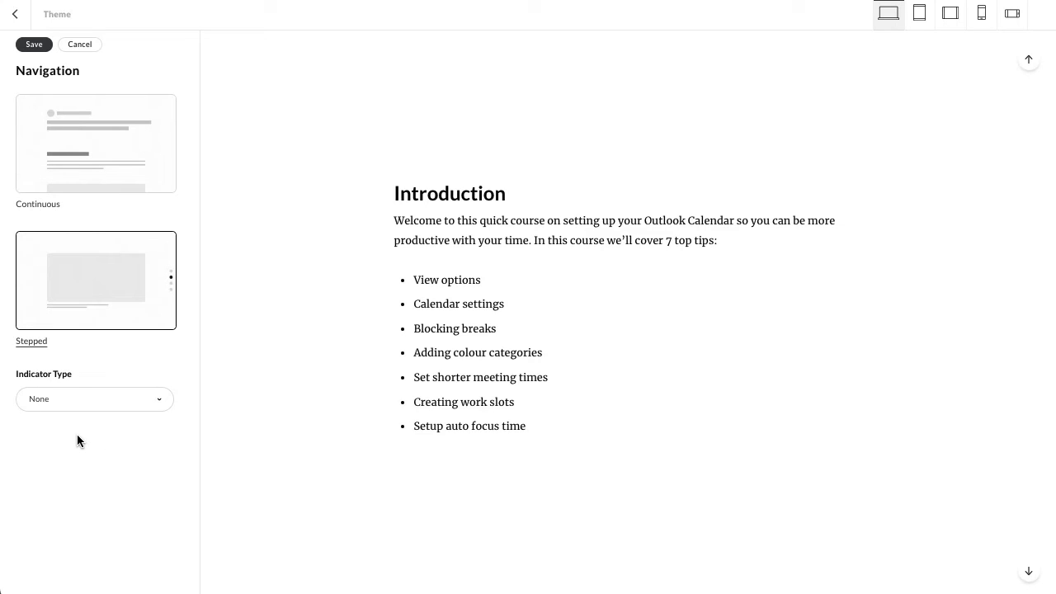
{"action": "left_click", "coordinate": [122, 160]}
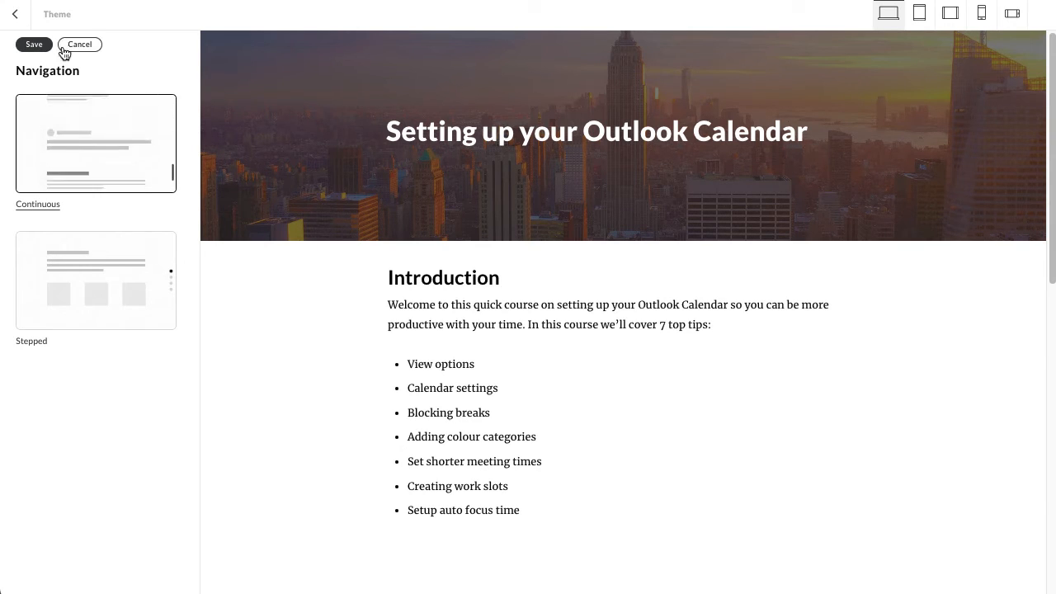
{"action": "left_click", "coordinate": [33, 44]}
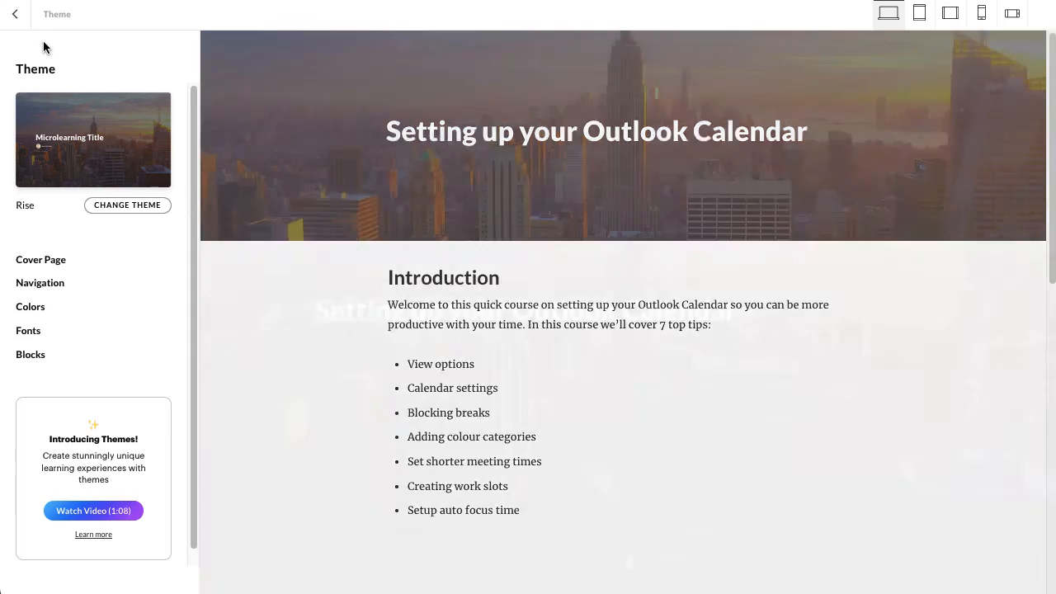
- View the theme color choices and the custom color picker, and close the picker without choosing a color
{"action": "left_click", "coordinate": [36, 309]}
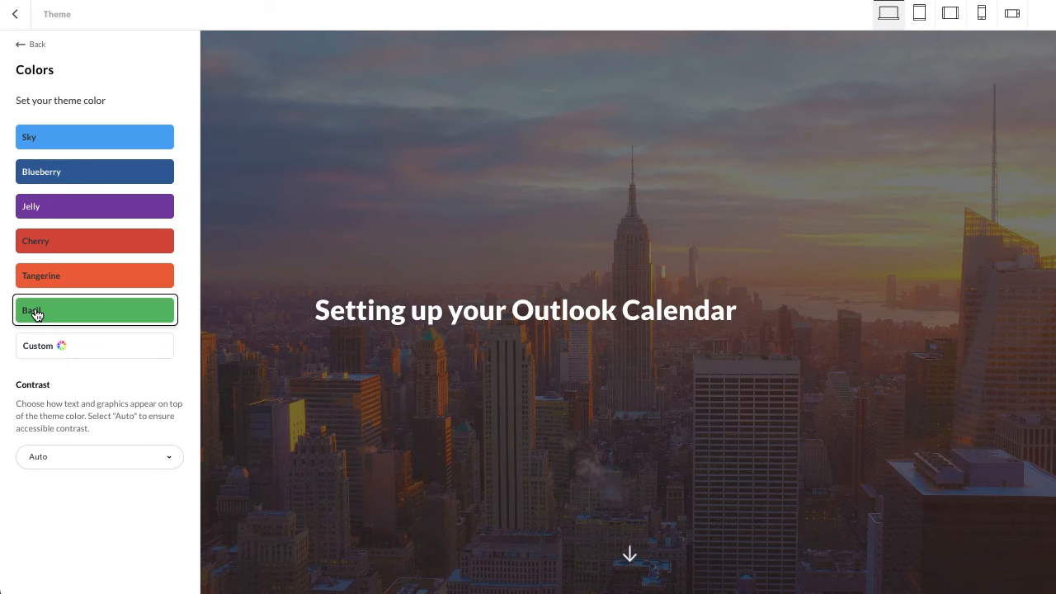
{"action": "left_click", "coordinate": [47, 350]}
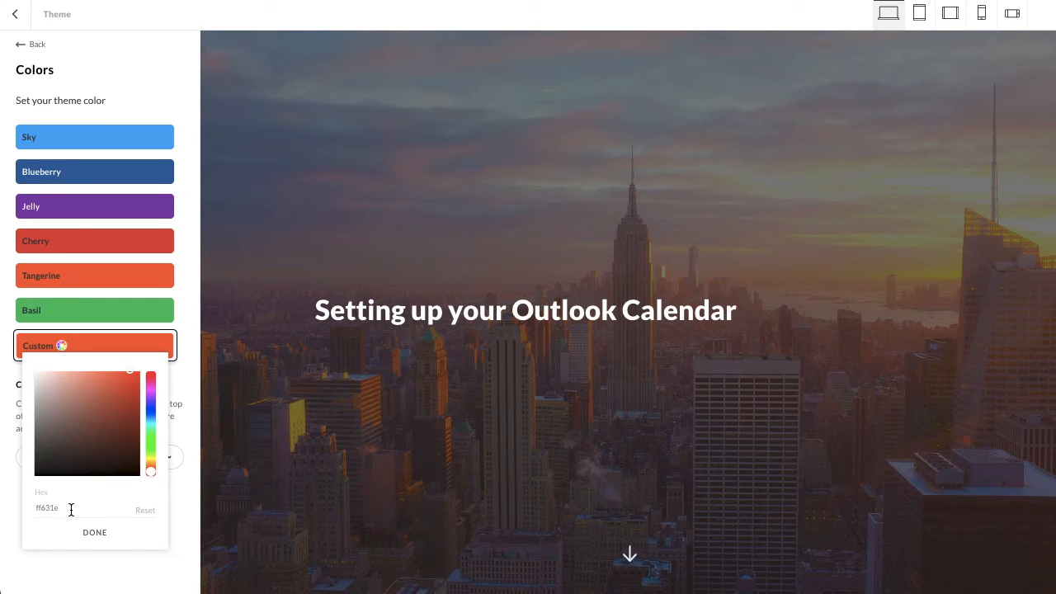
{"action": "left_click", "coordinate": [184, 322]}
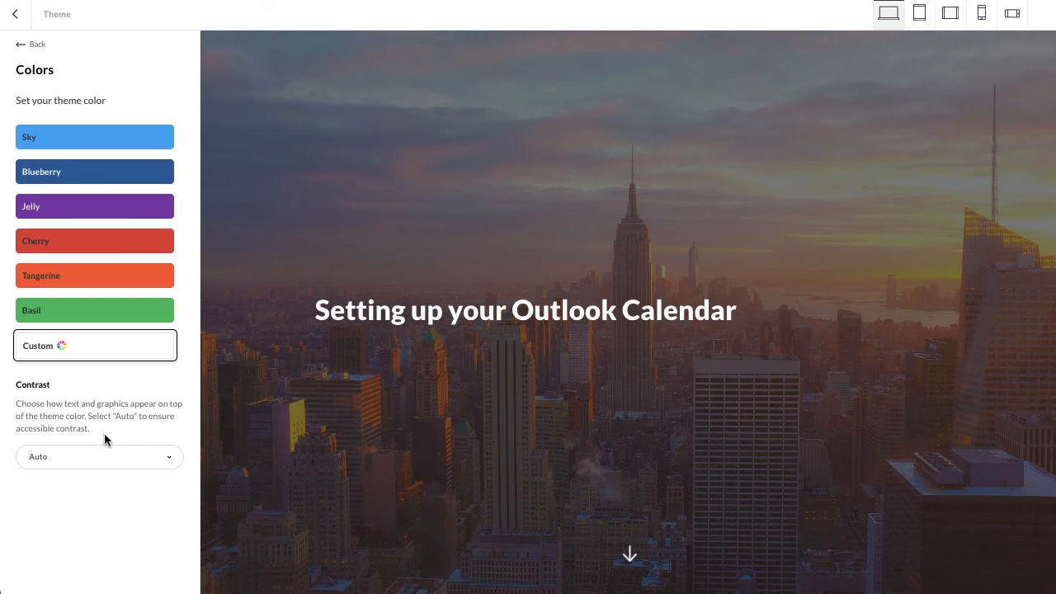
- Try the Dark and Light contrast options for the theme color, and return the contrast to Auto
{"action": "left_click", "coordinate": [79, 460]}
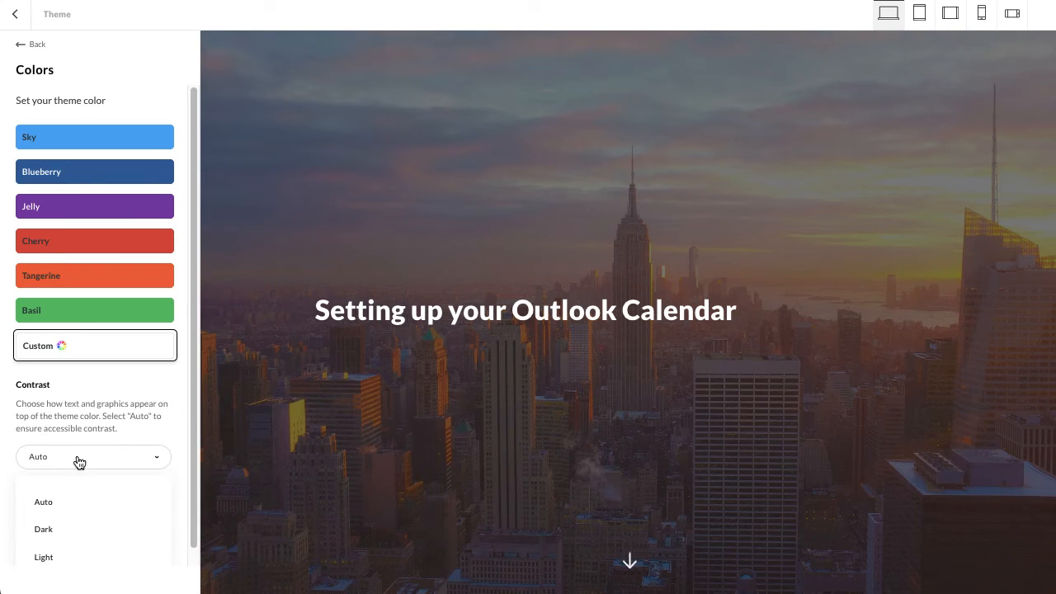
{"action": "left_click", "coordinate": [64, 530]}
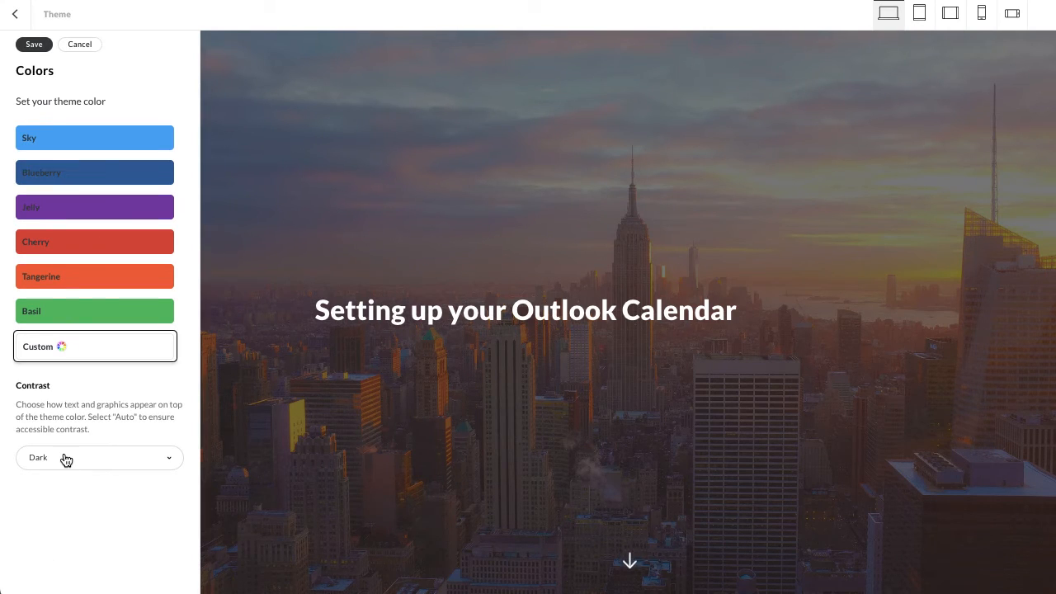
{"action": "left_click", "coordinate": [66, 460]}
{"action": "left_click", "coordinate": [66, 566]}
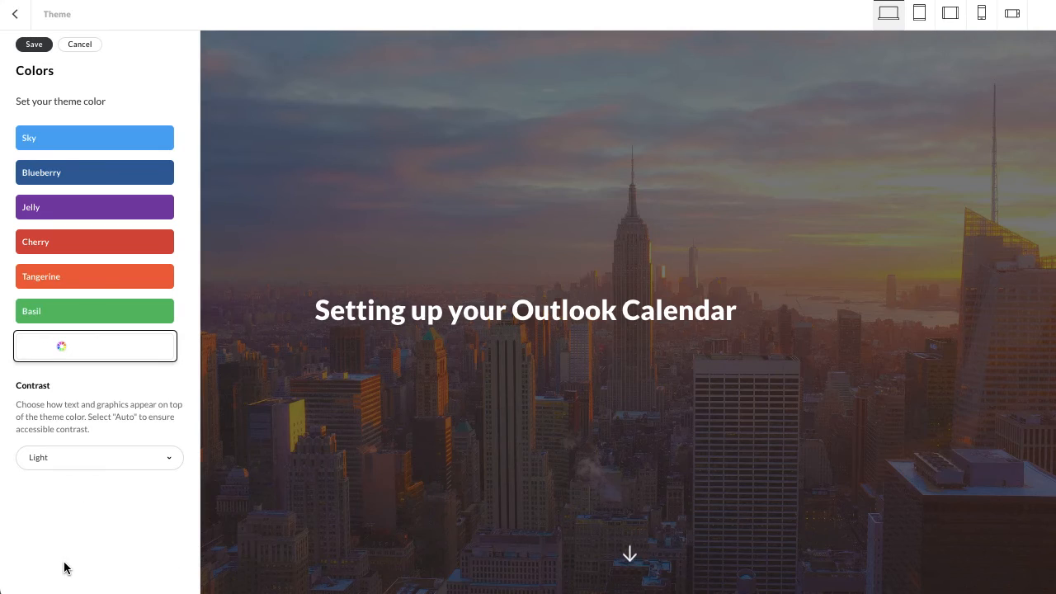
{"action": "left_click", "coordinate": [52, 456]}
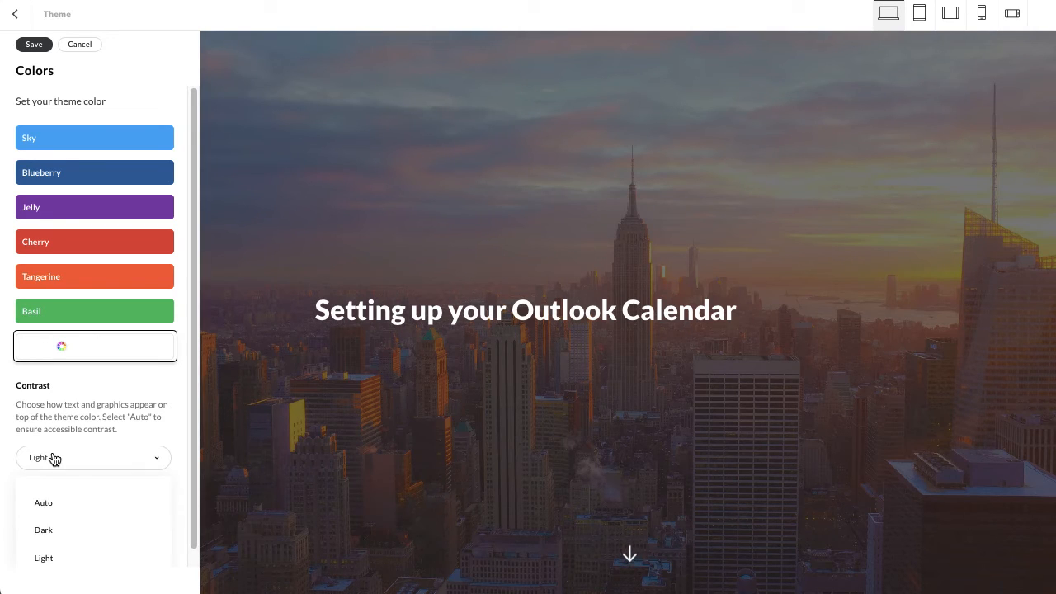
{"action": "left_click", "coordinate": [73, 531]}
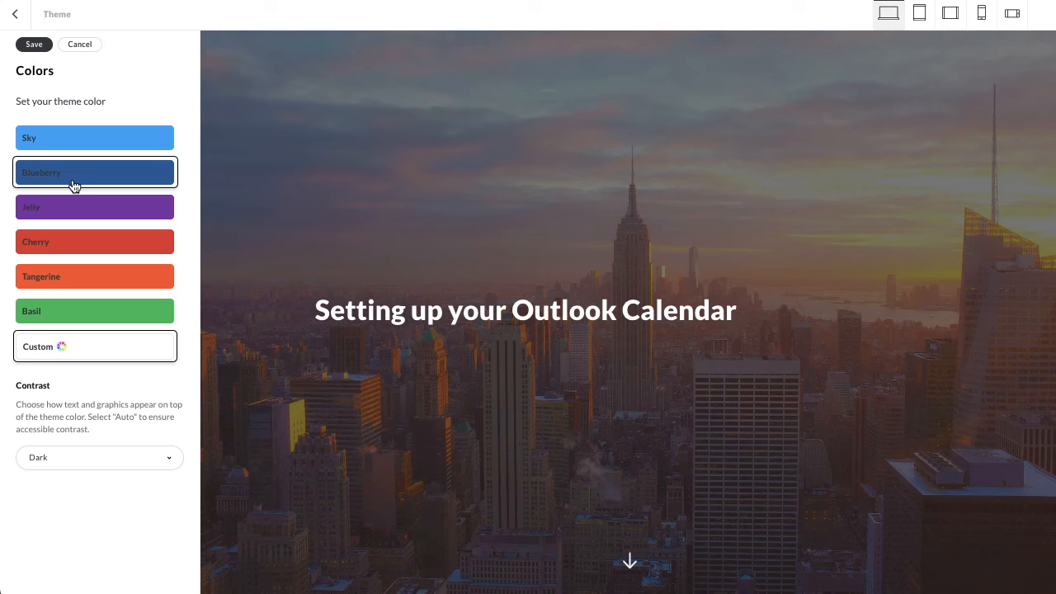
{"action": "left_click", "coordinate": [76, 466]}
{"action": "left_click", "coordinate": [65, 506]}
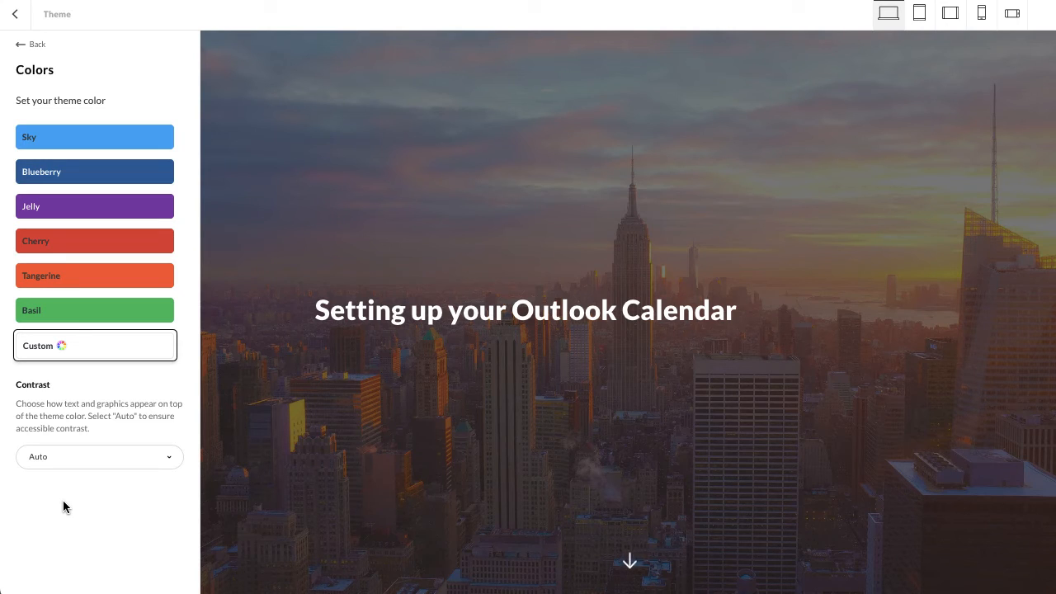
{"action": "left_click", "coordinate": [27, 44]}
- Examine the recommended font pairings and display the separate heading and body font options
{"action": "left_click", "coordinate": [30, 334]}
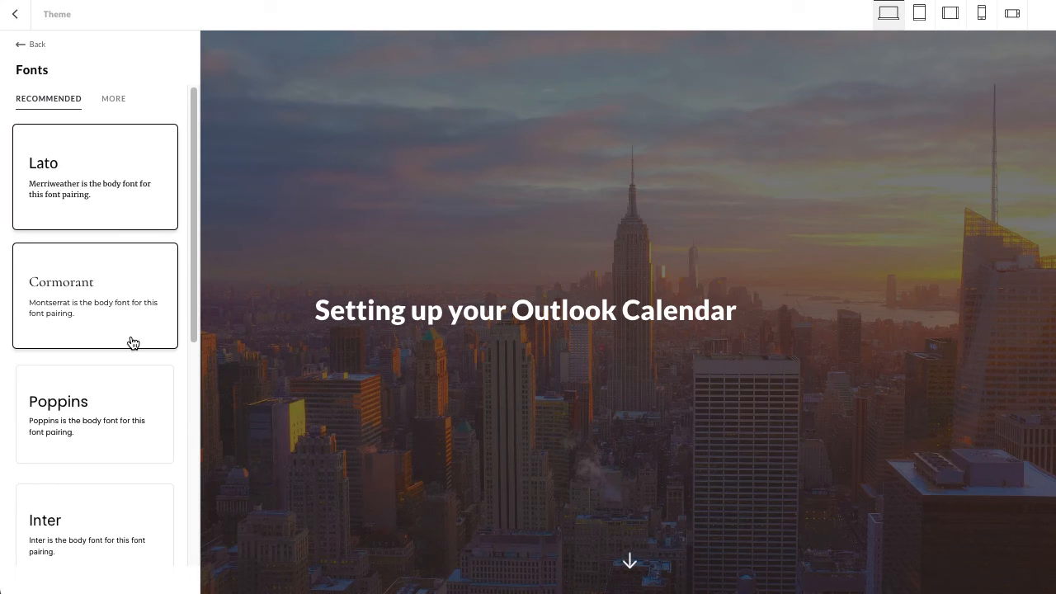
{"action": "scroll", "coordinate": [130, 340], "scroll_direction": "down", "scroll_amount": 1}
{"action": "scroll", "coordinate": [132, 342], "scroll_direction": "down", "scroll_amount": 5}
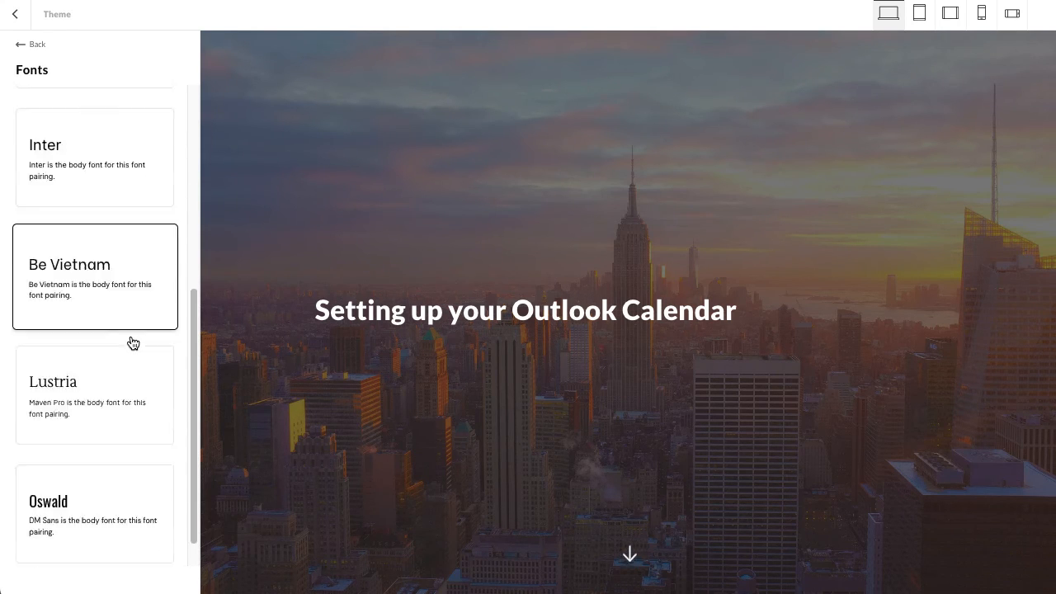
{"action": "scroll", "coordinate": [132, 341], "scroll_direction": "up", "scroll_amount": 6}
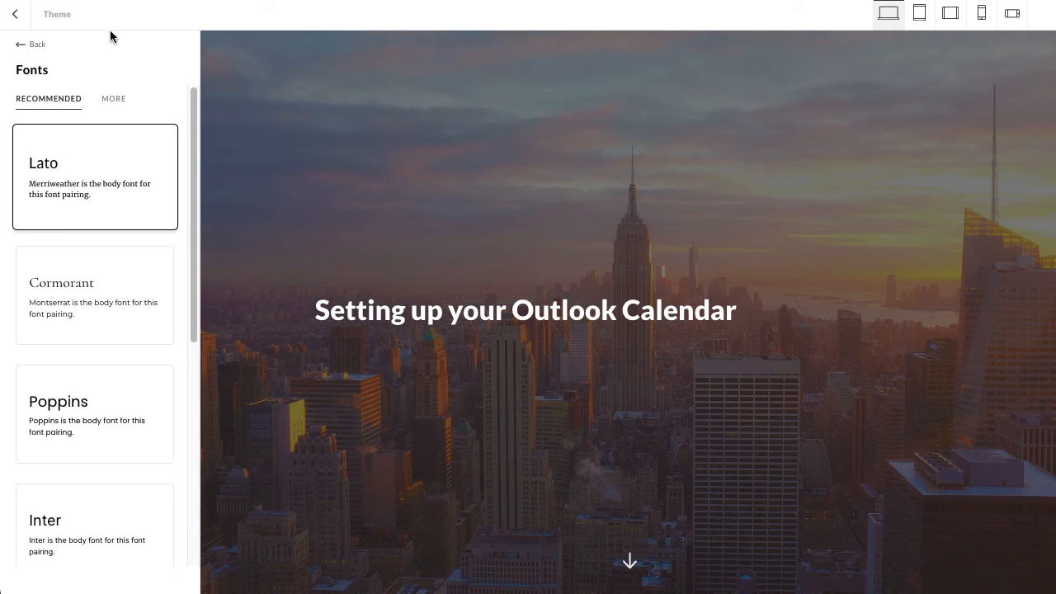
{"action": "left_click", "coordinate": [111, 101]}
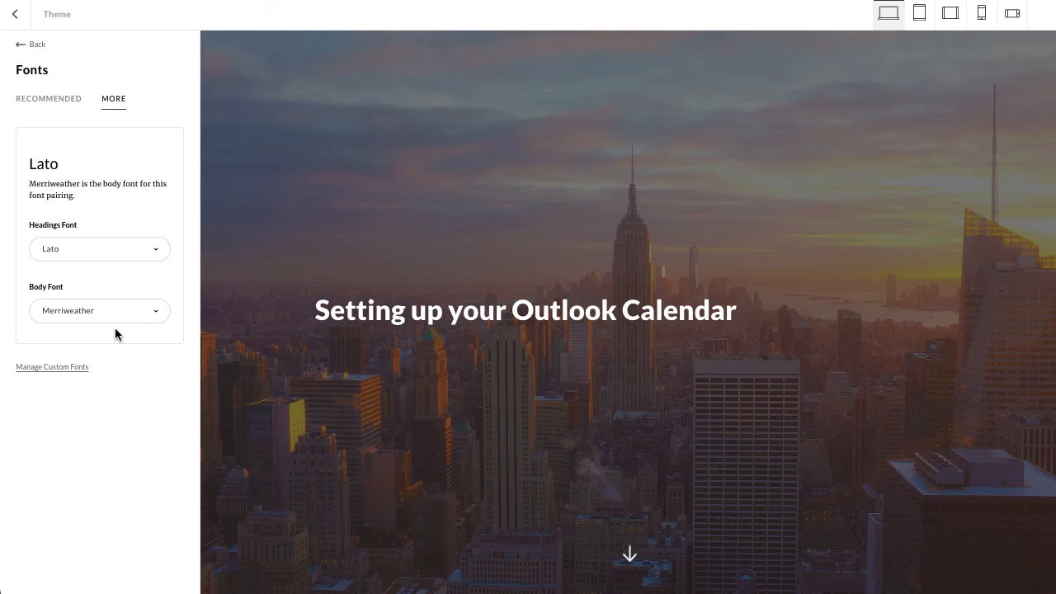
- View the custom font management options and the available headings fonts, and return to the theme overview without choosing a font
{"action": "left_click", "coordinate": [46, 367]}
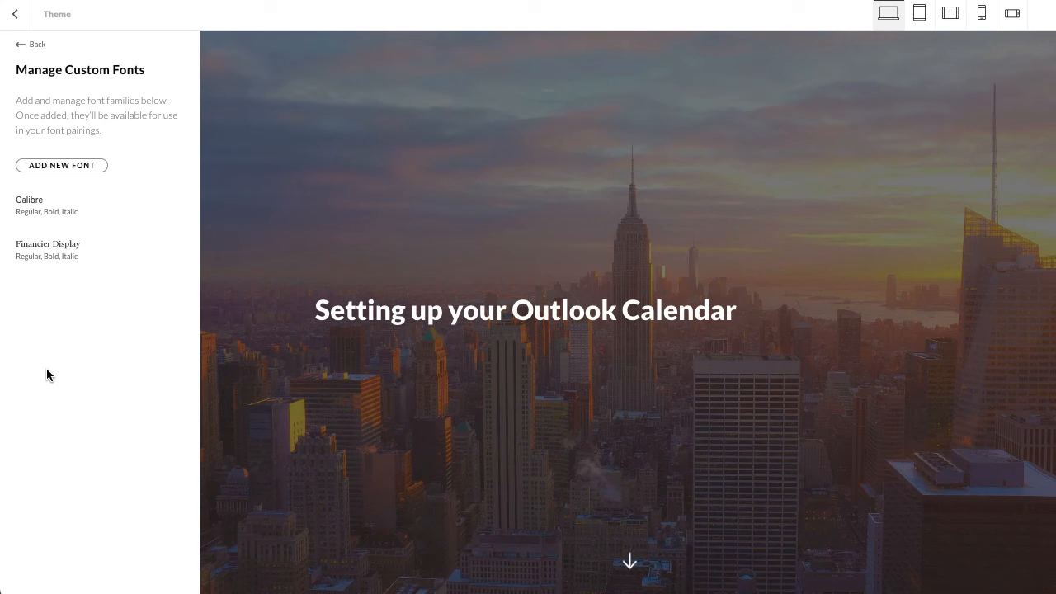
{"action": "left_click", "coordinate": [22, 46]}
{"action": "left_click", "coordinate": [104, 98]}
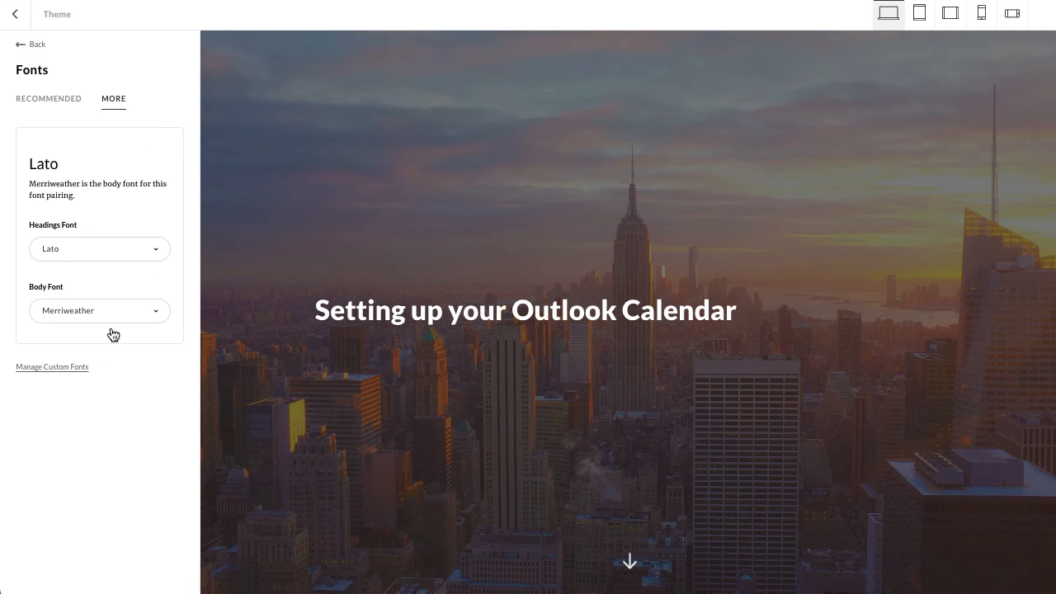
{"action": "left_click", "coordinate": [78, 249]}
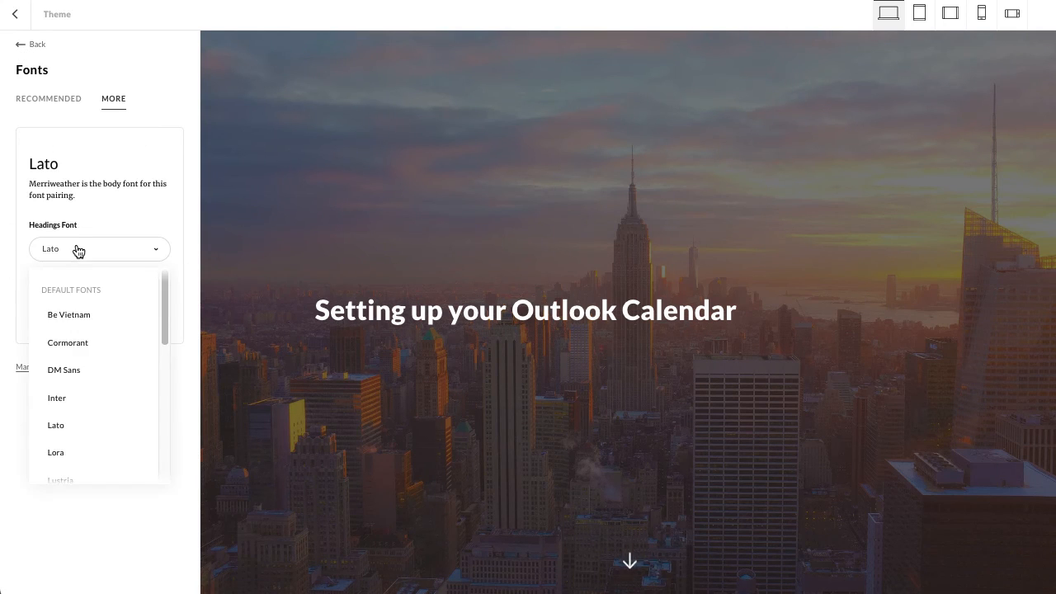
{"action": "left_click", "coordinate": [115, 217]}
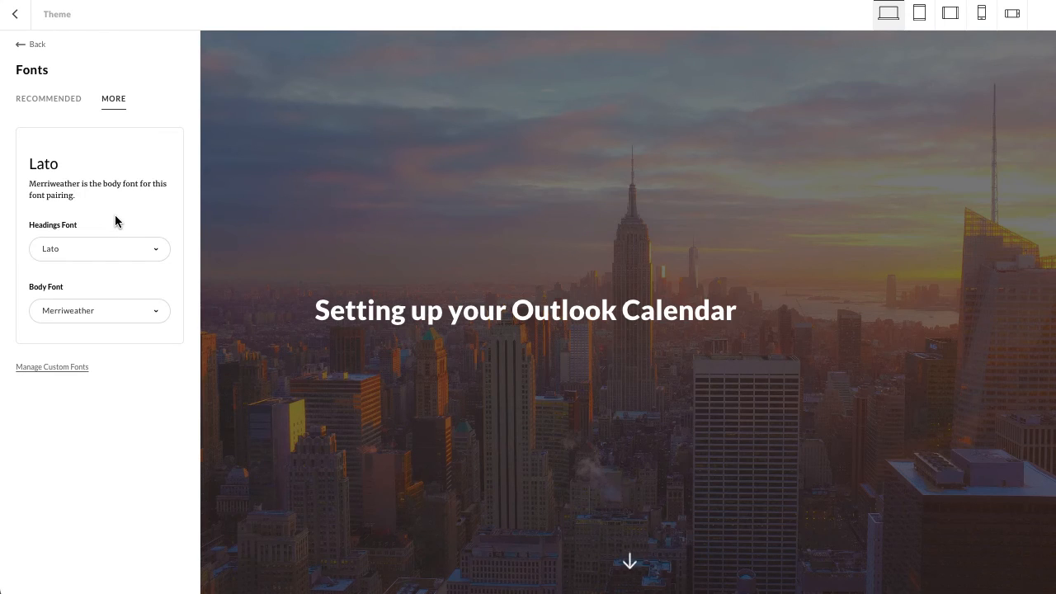
{"action": "left_click", "coordinate": [22, 45]}
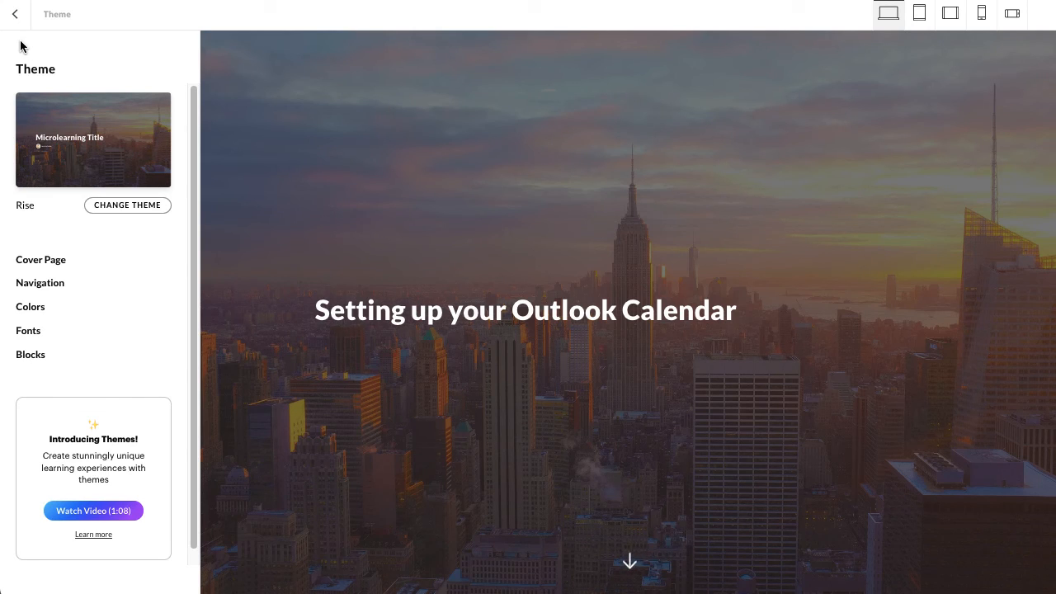
- Examine the theme's block settings, including entrance animations, corners and padding, and return to the theme overview
{"action": "left_click", "coordinate": [31, 355]}
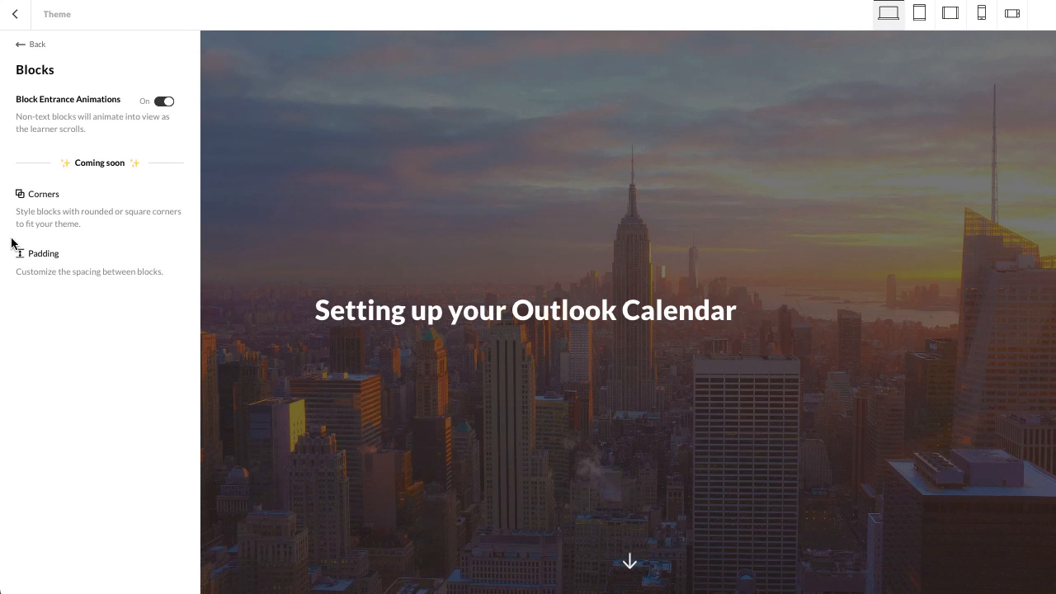
{"action": "left_click", "coordinate": [20, 45]}
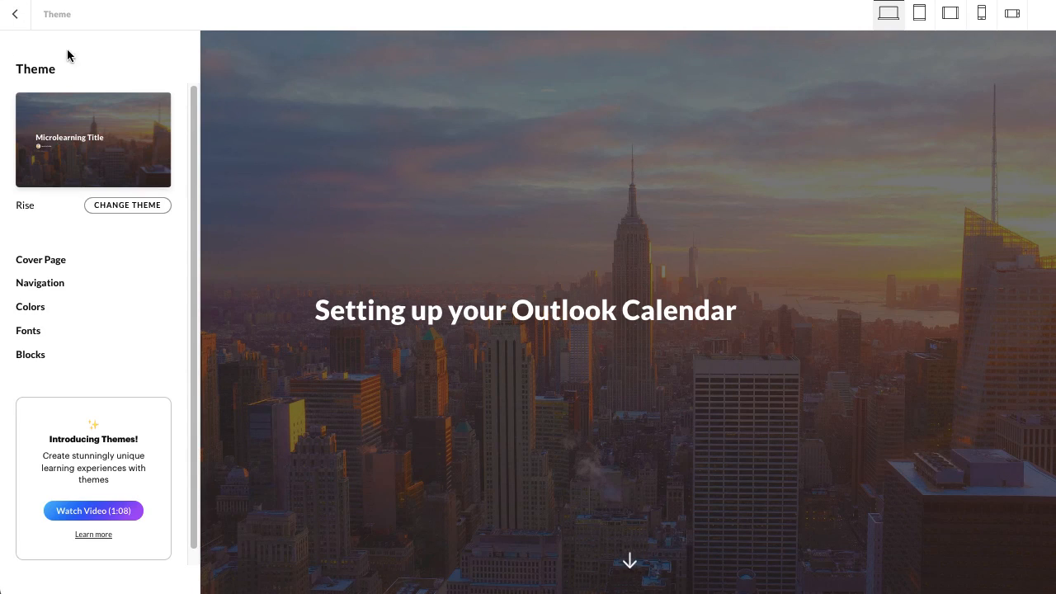